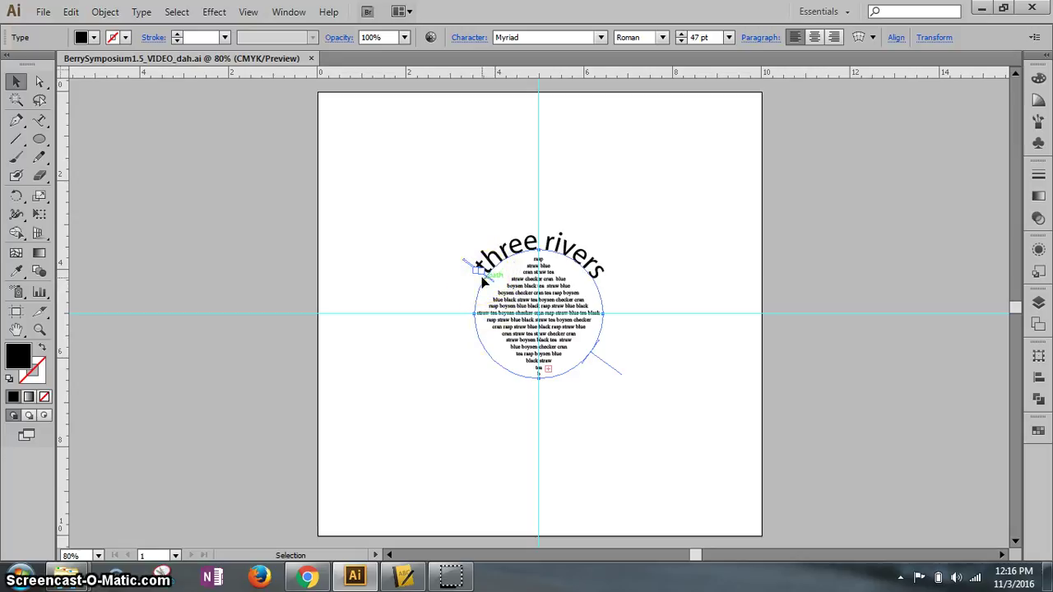
- Slide 'three rivers' around the circle path, then undo the accidental flip
{"action": "mouse_move", "coordinate": [624, 358]}
{"action": "left_mouse_down"}
{"action": "mouse_move", "coordinate": [581, 361]}
{"action": "mouse_move", "coordinate": [607, 371]}
{"action": "left_mouse_up"}
{"action": "left_click_drag", "start_coordinate": [606, 362], "coordinate": [594, 303]}
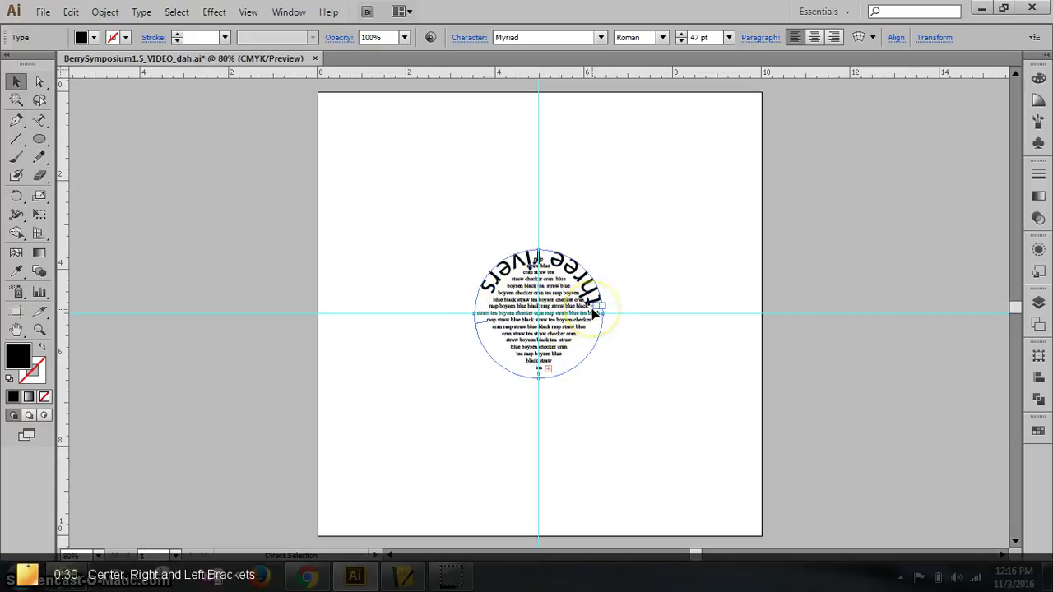
{"action": "key", "text": "ctrl+z"}
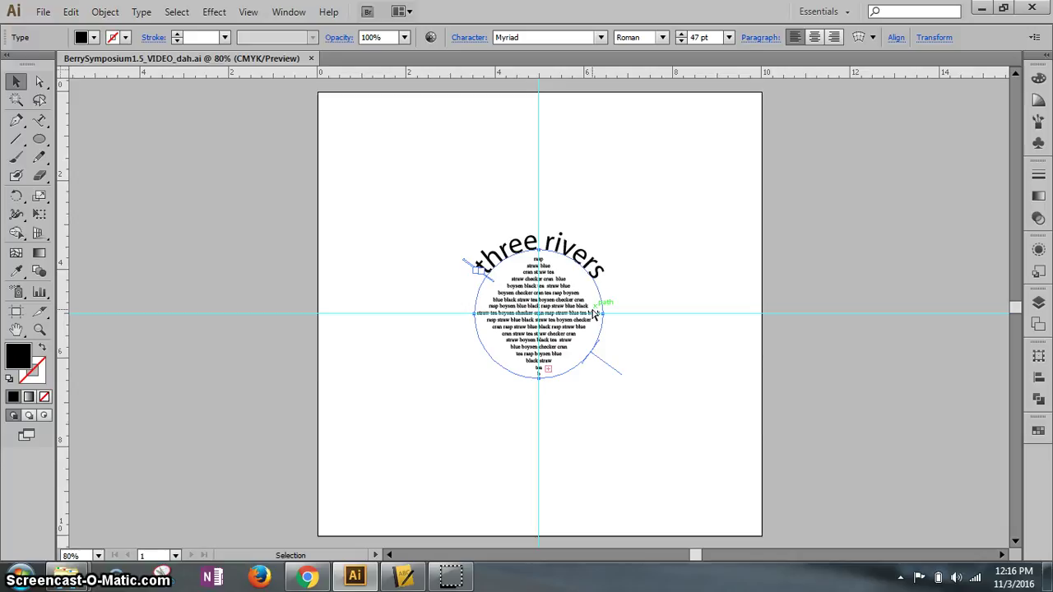
- Copy the arched 'three rivers' path text and paste it in place over the original
{"action": "left_click", "coordinate": [600, 329]}
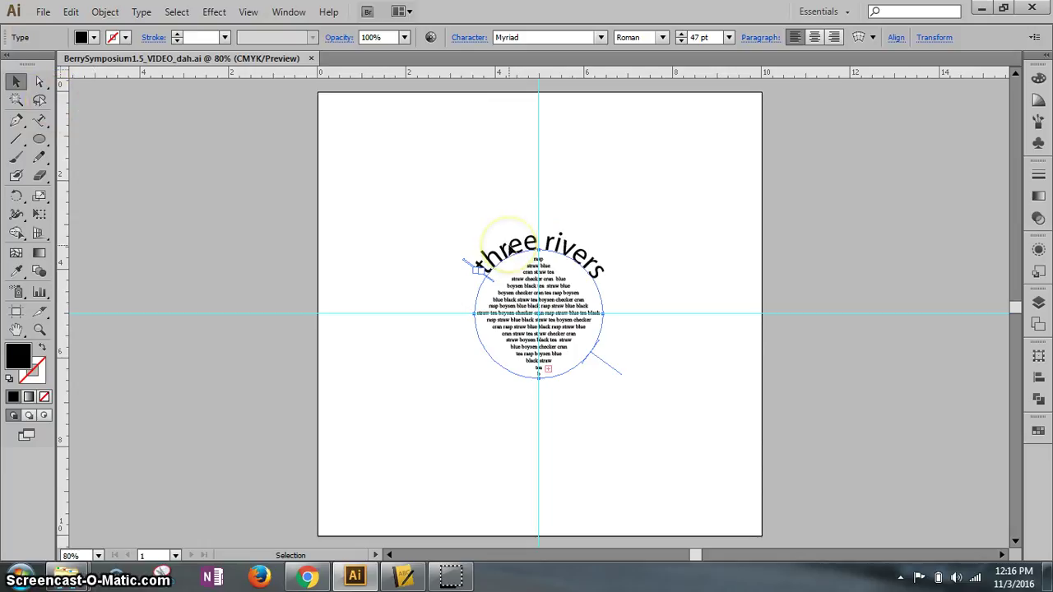
{"action": "left_click", "coordinate": [70, 12]}
{"action": "left_click", "coordinate": [115, 86]}
{"action": "left_click", "coordinate": [71, 12]}
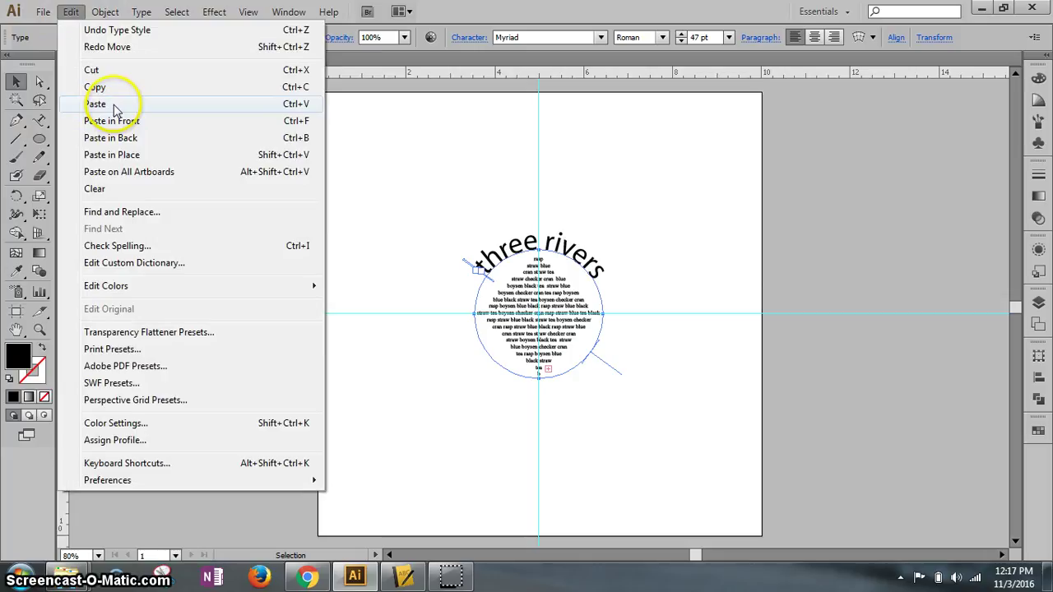
{"action": "left_click", "coordinate": [120, 158]}
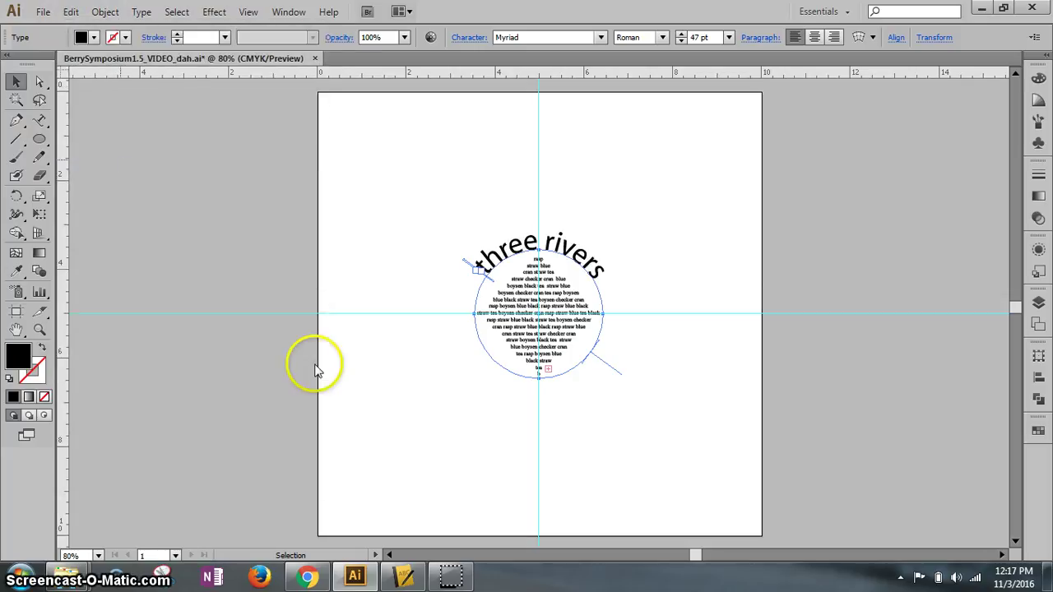
{"action": "left_click", "coordinate": [247, 11]}
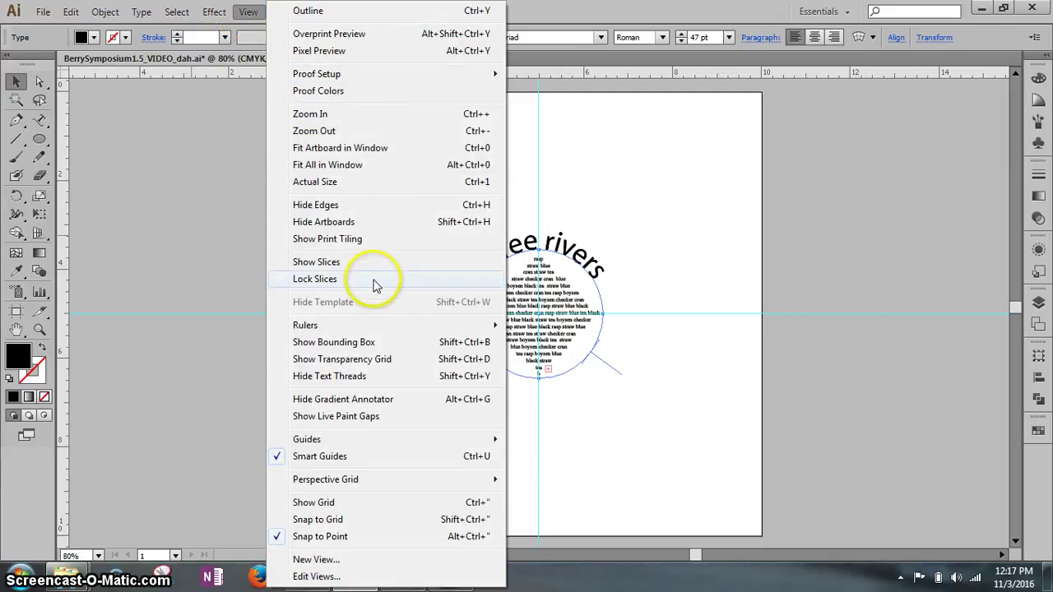
- Hide the cyan guides on the artboard
{"action": "mouse_move", "coordinate": [344, 441]}
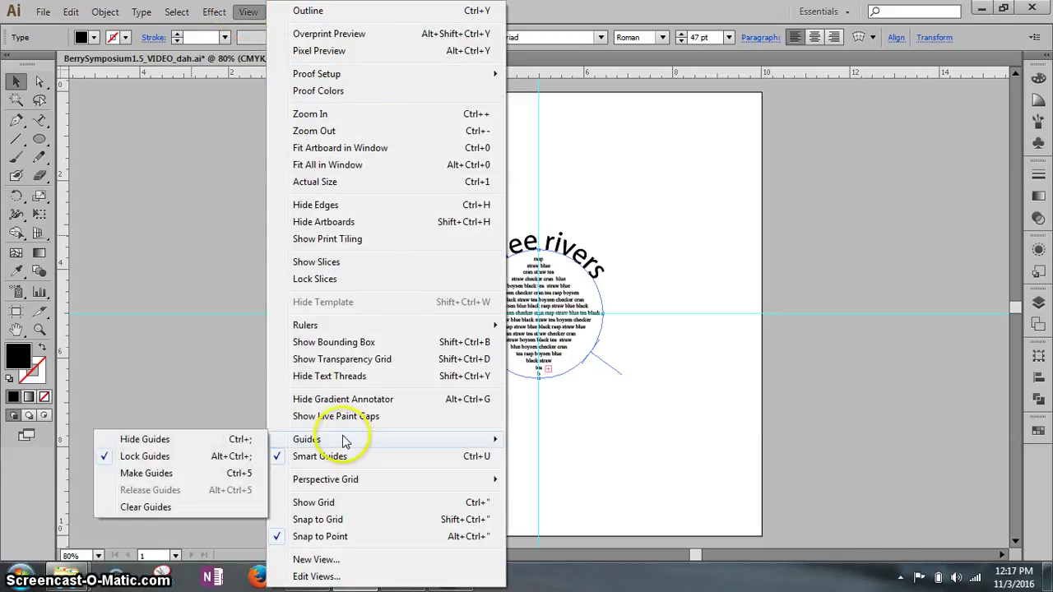
{"action": "left_click", "coordinate": [223, 442]}
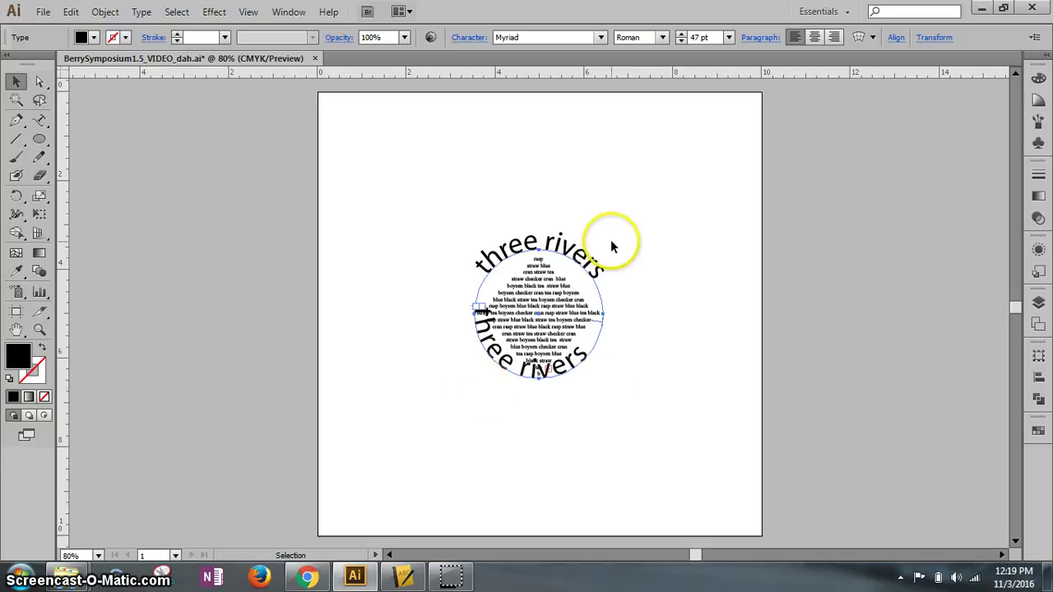
- Undo the bottom copy, then copy 'three rivers' and paste it in front
{"action": "key", "text": "ctrl+z"}
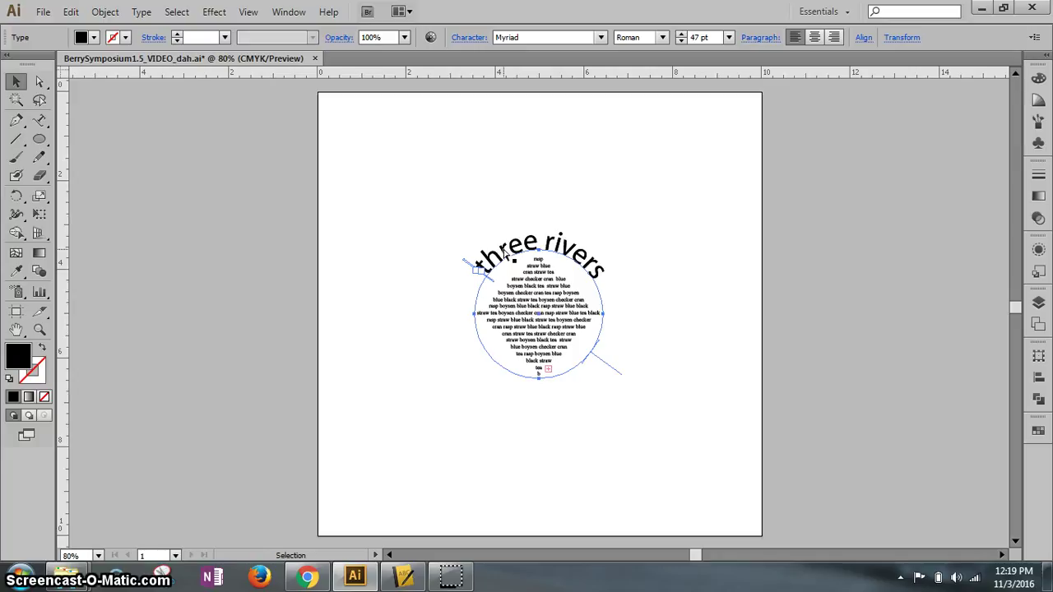
{"action": "left_click", "coordinate": [505, 255]}
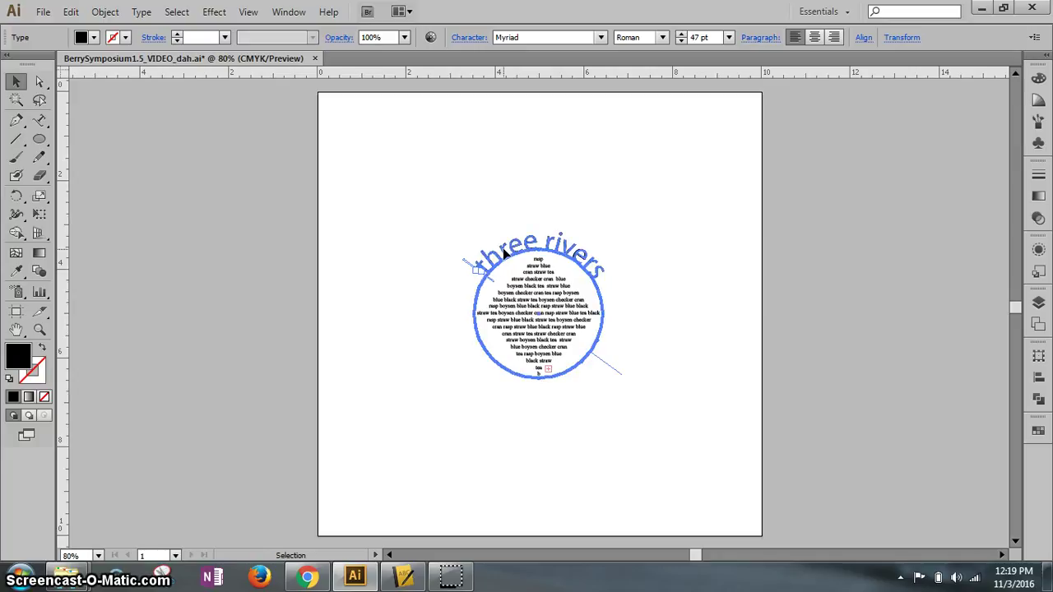
{"action": "left_click", "coordinate": [71, 12]}
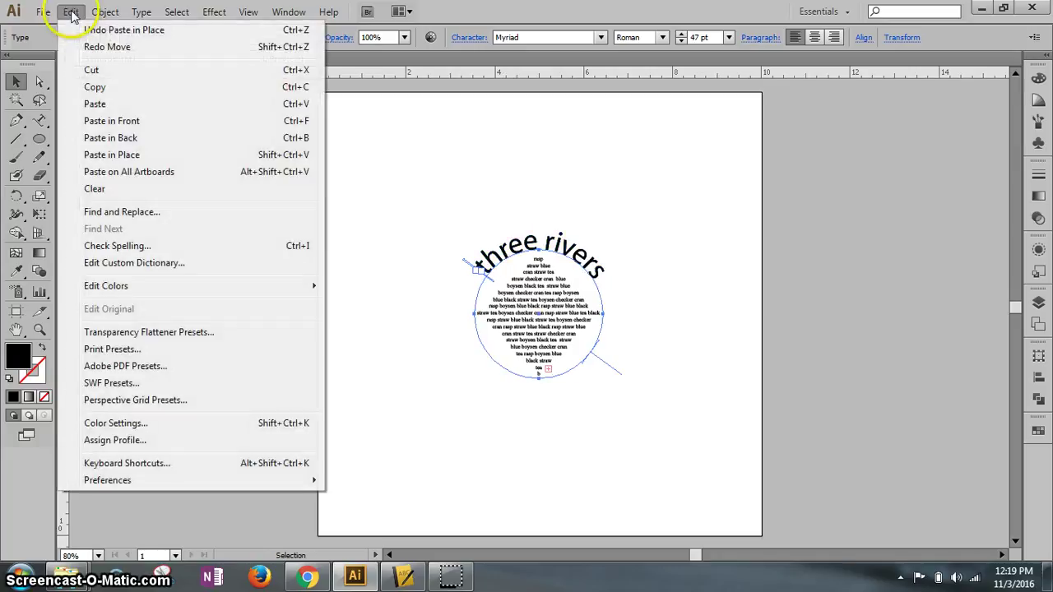
{"action": "left_click", "coordinate": [123, 85]}
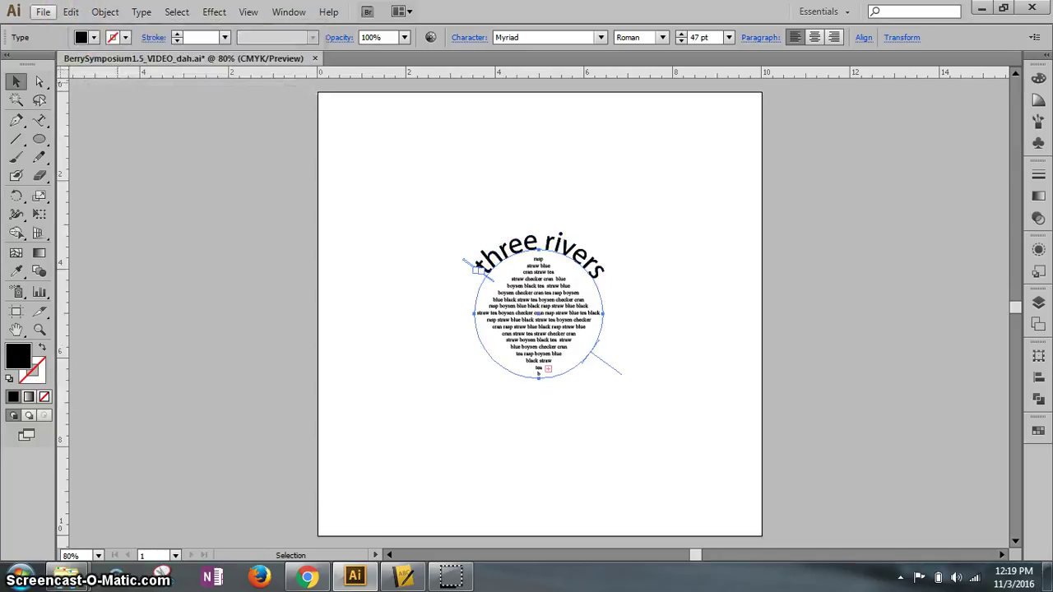
{"action": "left_click", "coordinate": [71, 11]}
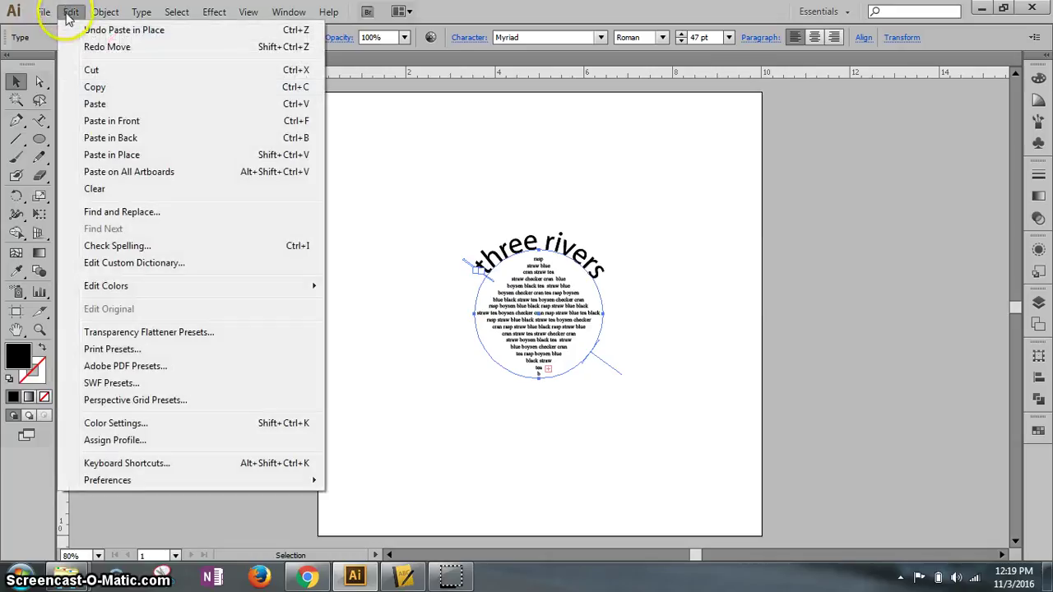
{"action": "left_click", "coordinate": [116, 125]}
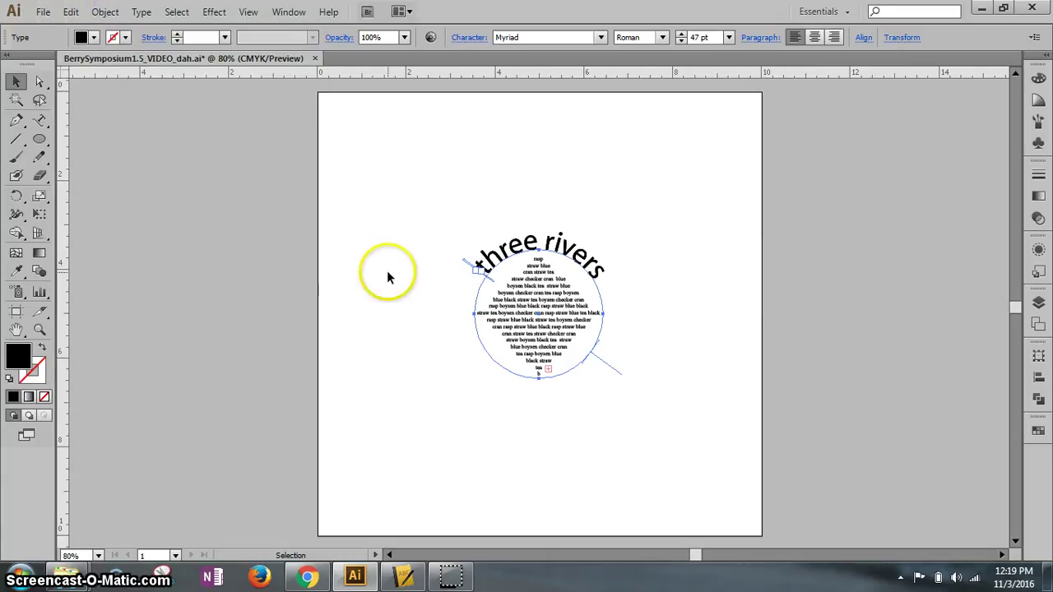
- Move the copied 'three rivers' across the circle so it flips under the top arc
{"action": "left_click_drag", "start_coordinate": [601, 363], "coordinate": [606, 368]}
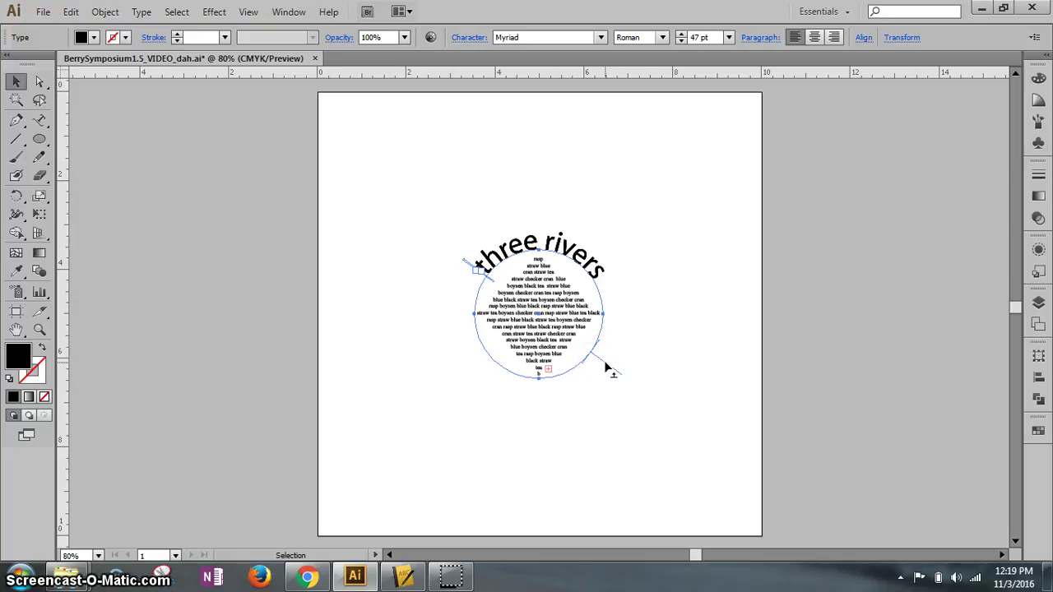
{"action": "left_click_drag", "start_coordinate": [587, 360], "coordinate": [600, 317]}
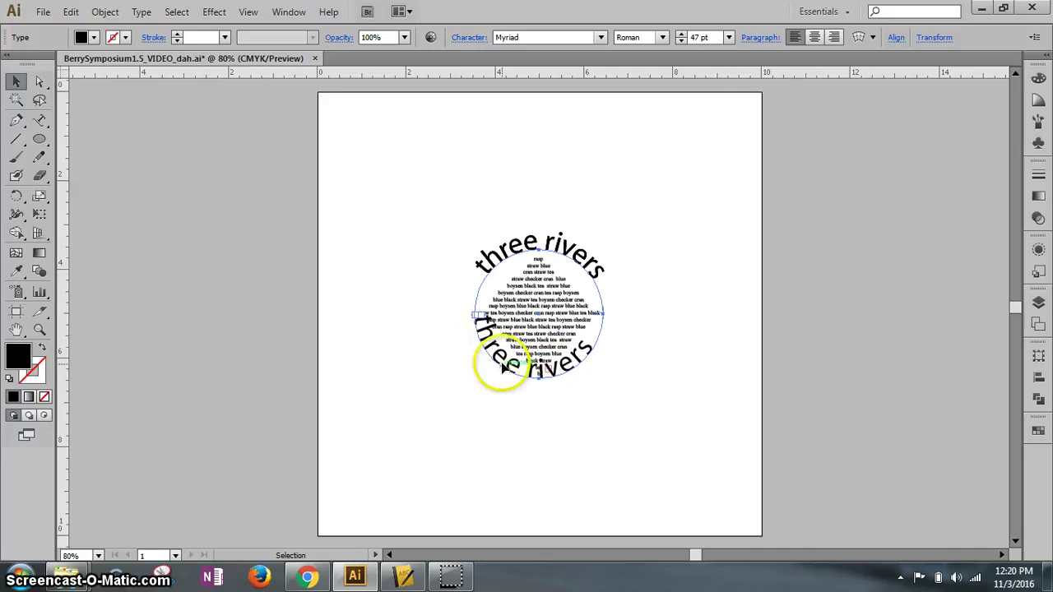
- Replace the lower 'three rivers' text with 'symposium'
{"action": "key", "text": "t"}
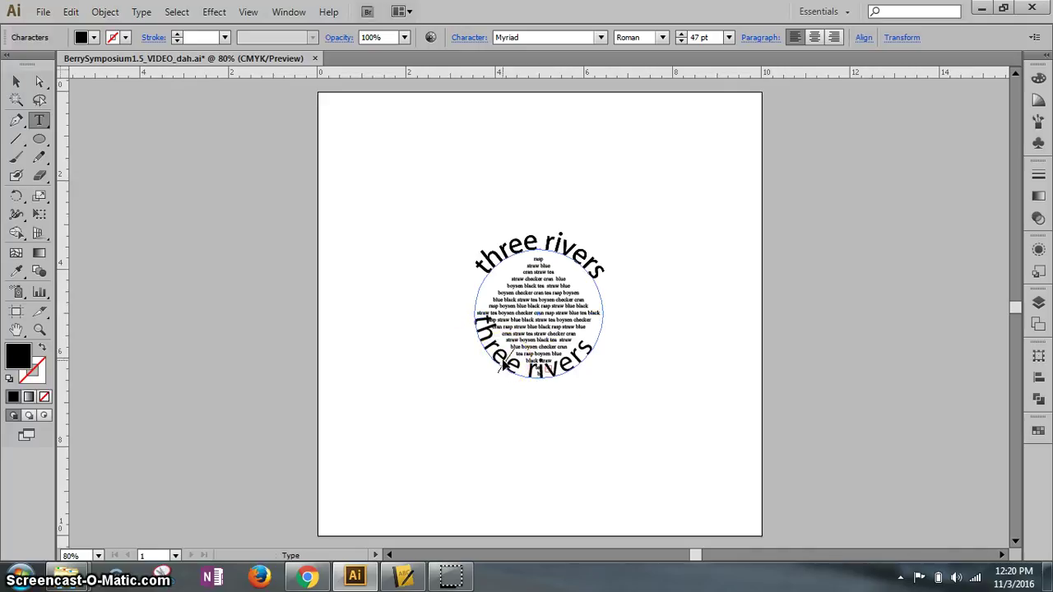
{"action": "key", "text": "ctrl"}
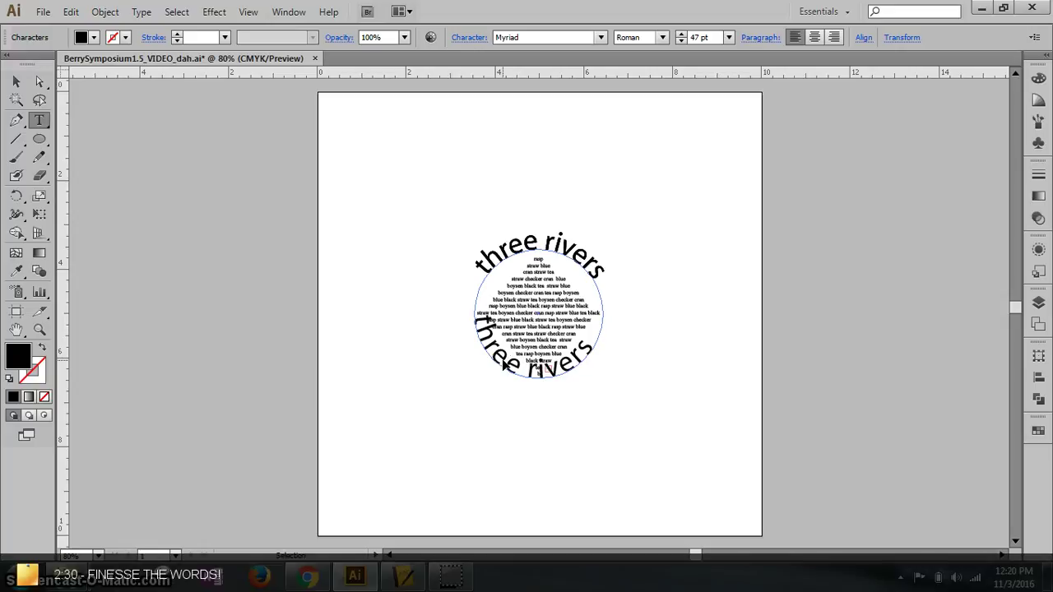
{"action": "triple_click", "coordinate": [504, 366]}
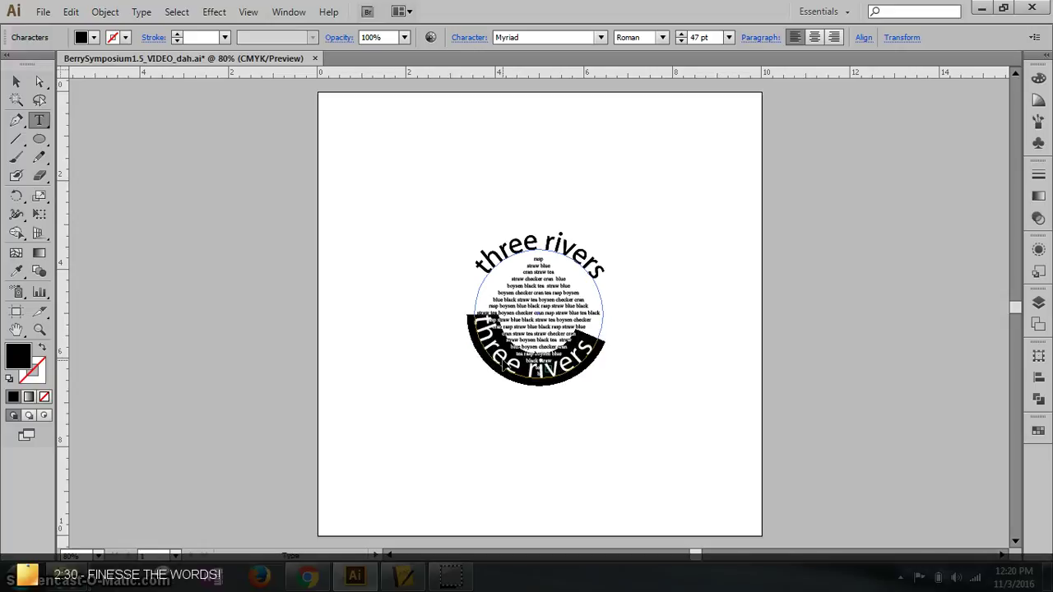
{"action": "type", "text": "sy"}
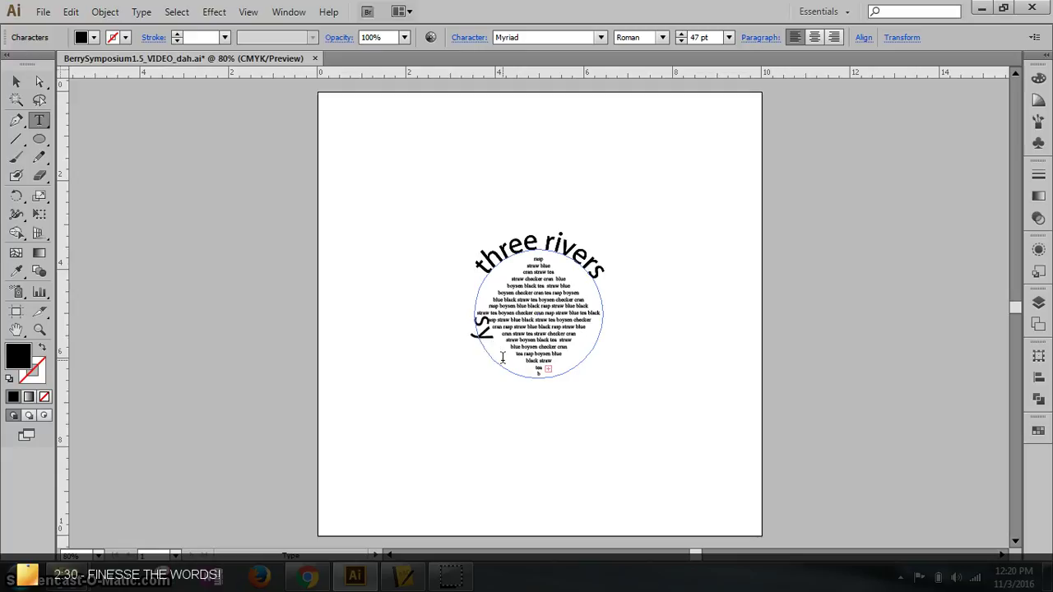
{"action": "type", "text": "mposium"}
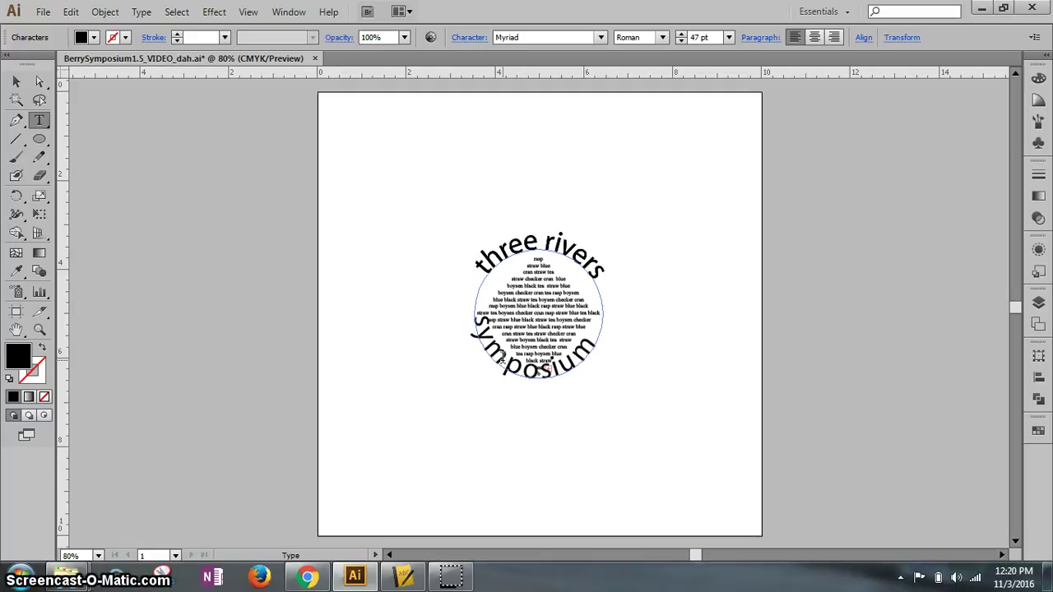
{"action": "left_click", "coordinate": [16, 83]}
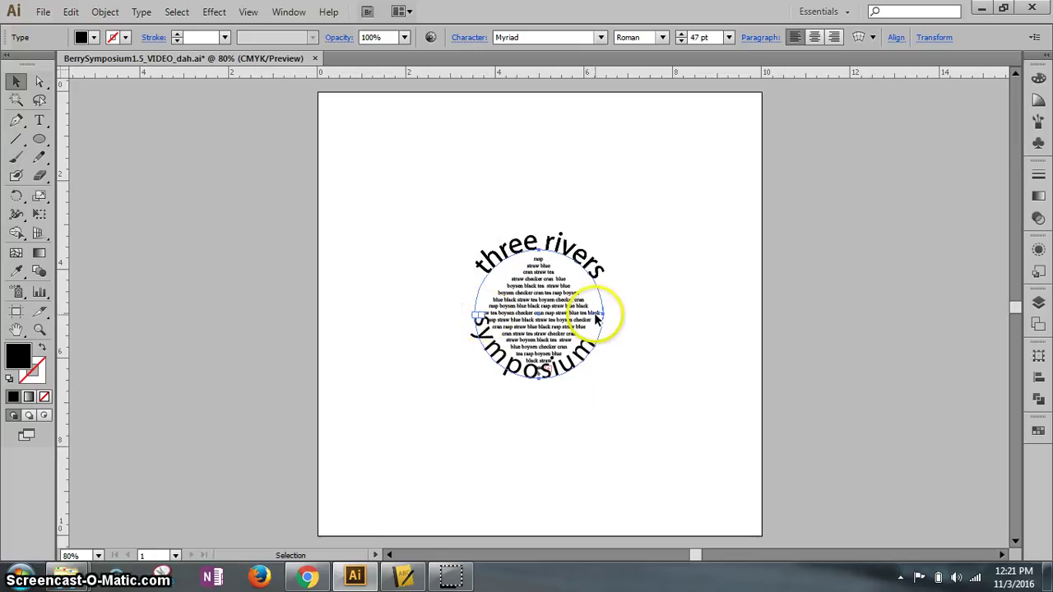
- Flip 'symposium' upright across the path and set its baseline shift to -10 pt
{"action": "mouse_move", "coordinate": [597, 317]}
{"action": "left_mouse_down"}
{"action": "mouse_move", "coordinate": [607, 317]}
{"action": "mouse_move", "coordinate": [603, 331]}
{"action": "left_mouse_up"}
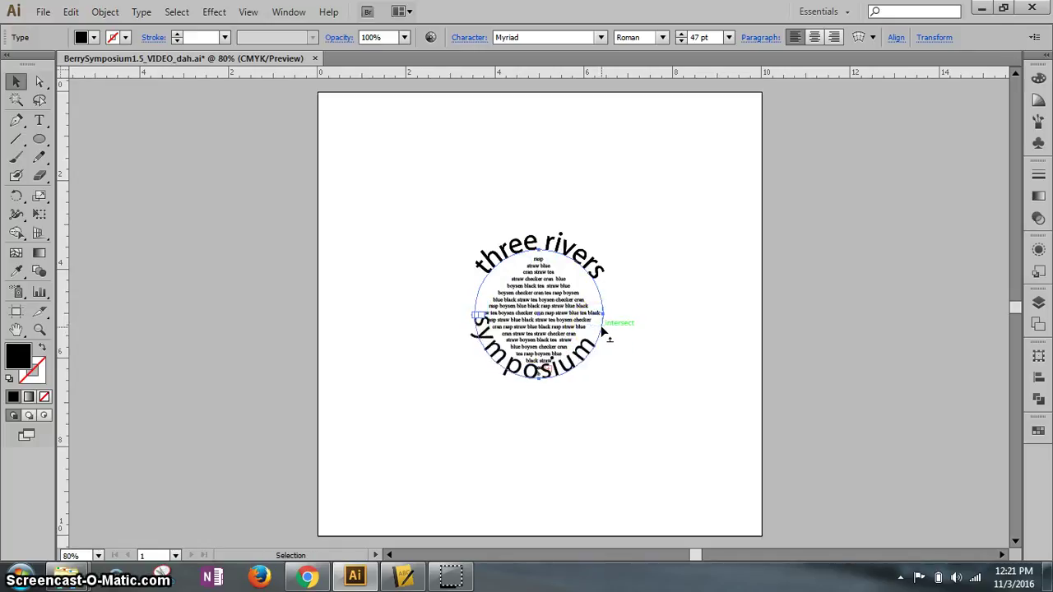
{"action": "left_click", "coordinate": [469, 37]}
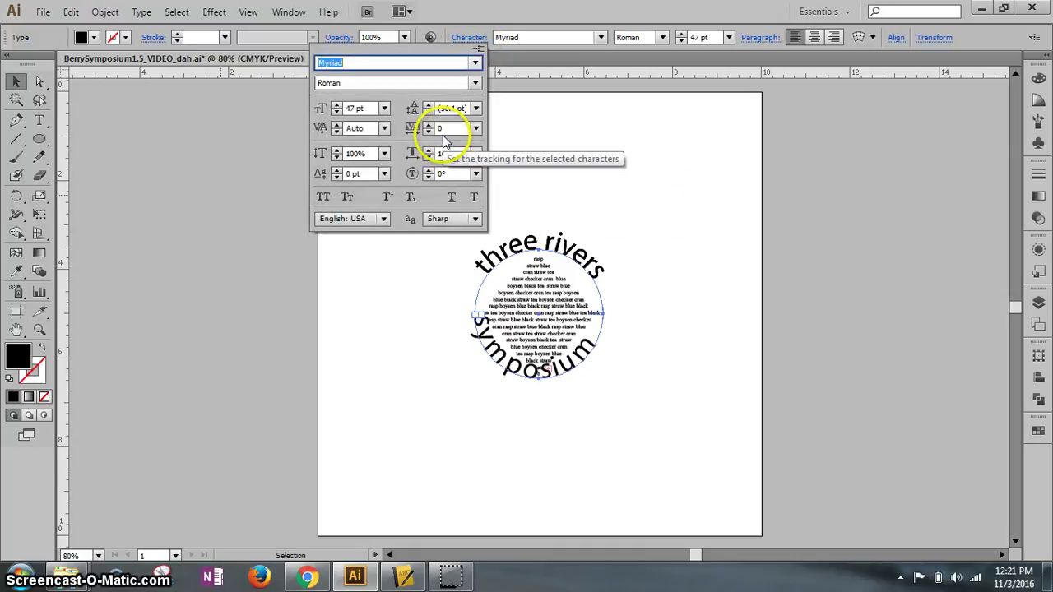
{"action": "left_click", "coordinate": [367, 174]}
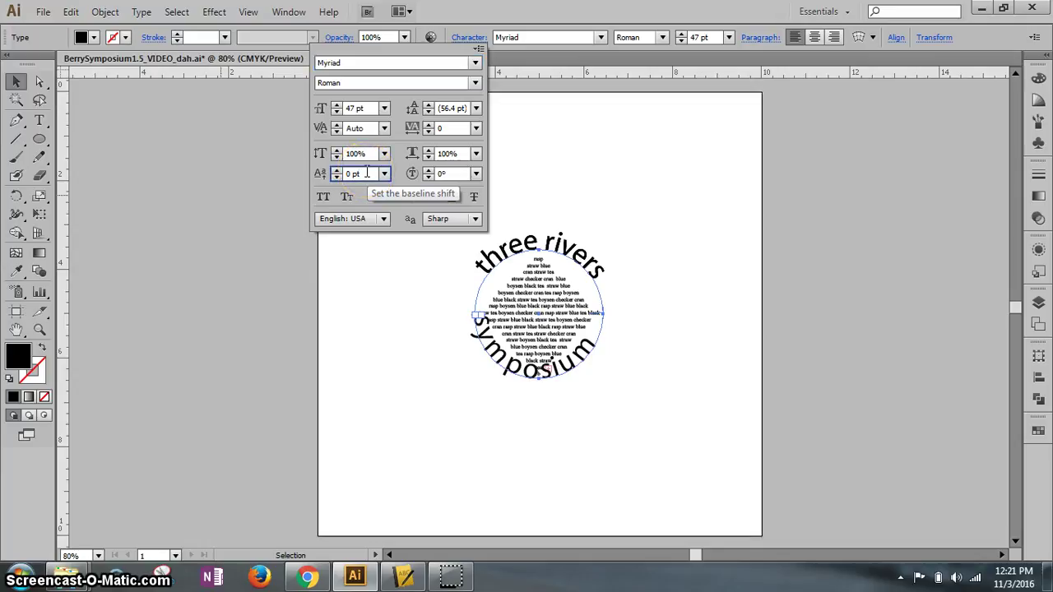
{"action": "double_click", "coordinate": [366, 174]}
{"action": "type", "text": "-10"}
{"action": "key", "text": "Return"}
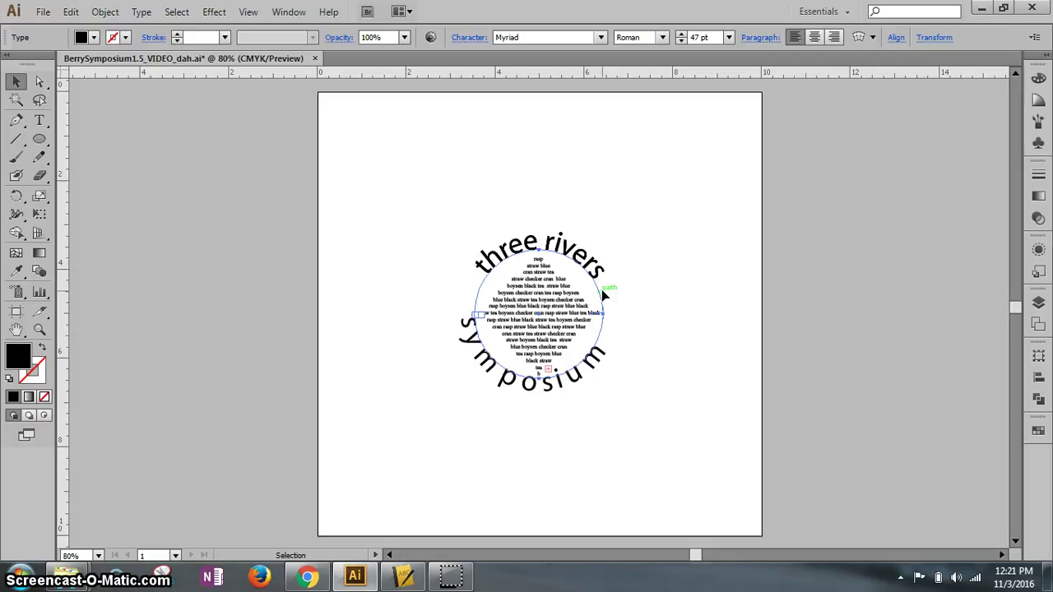
{"action": "left_click", "coordinate": [547, 325]}
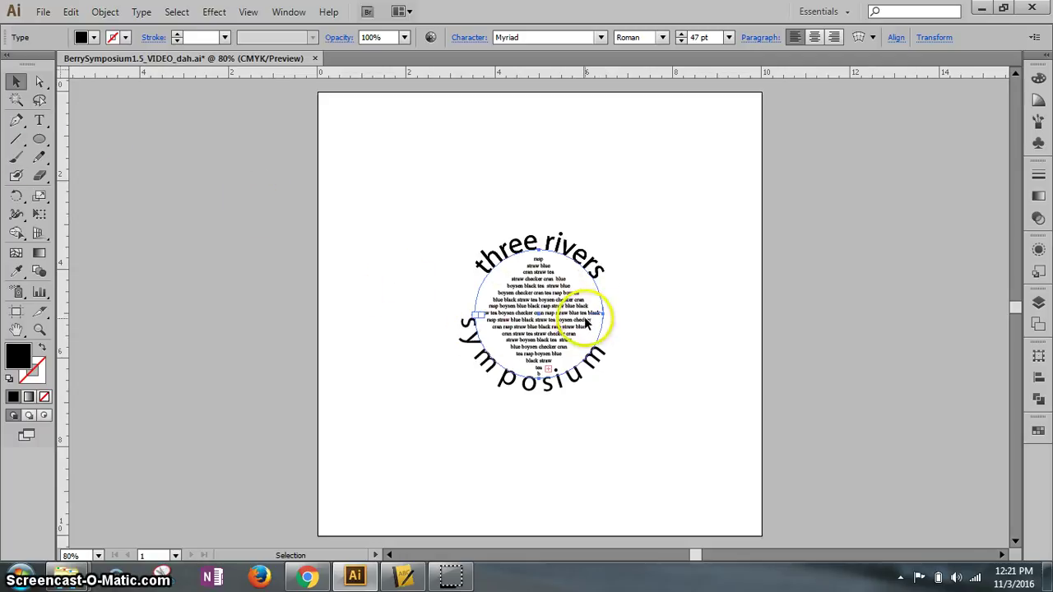
{"action": "left_click_drag", "start_coordinate": [587, 323], "coordinate": [599, 319]}
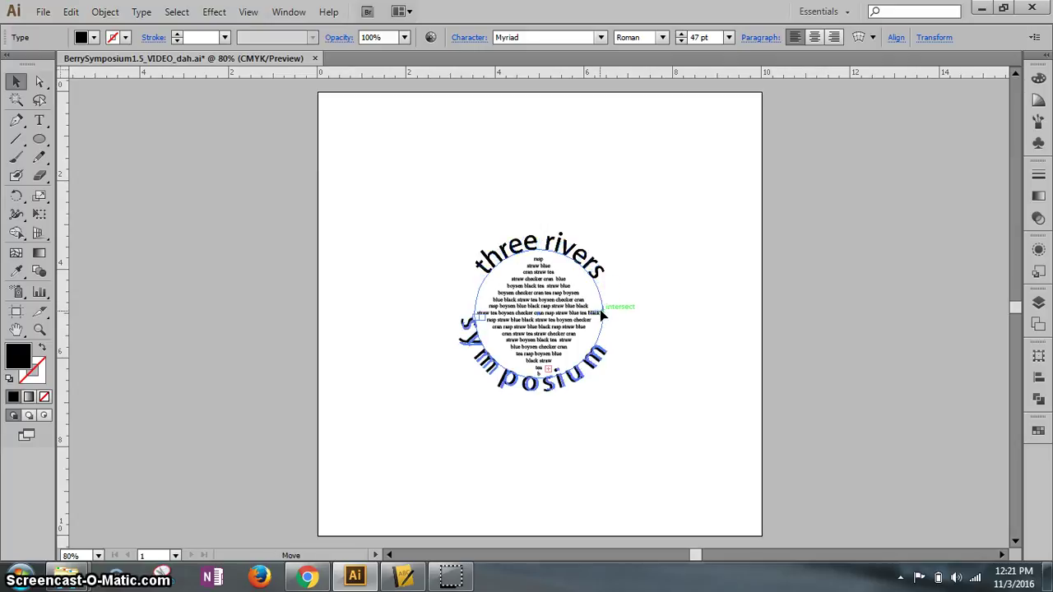
{"action": "mouse_move", "coordinate": [604, 315]}
{"action": "left_mouse_down"}
{"action": "mouse_move", "coordinate": [600, 305]}
{"action": "mouse_move", "coordinate": [592, 321]}
{"action": "mouse_move", "coordinate": [611, 305]}
{"action": "mouse_move", "coordinate": [599, 329]}
{"action": "mouse_move", "coordinate": [589, 327]}
{"action": "left_mouse_up"}
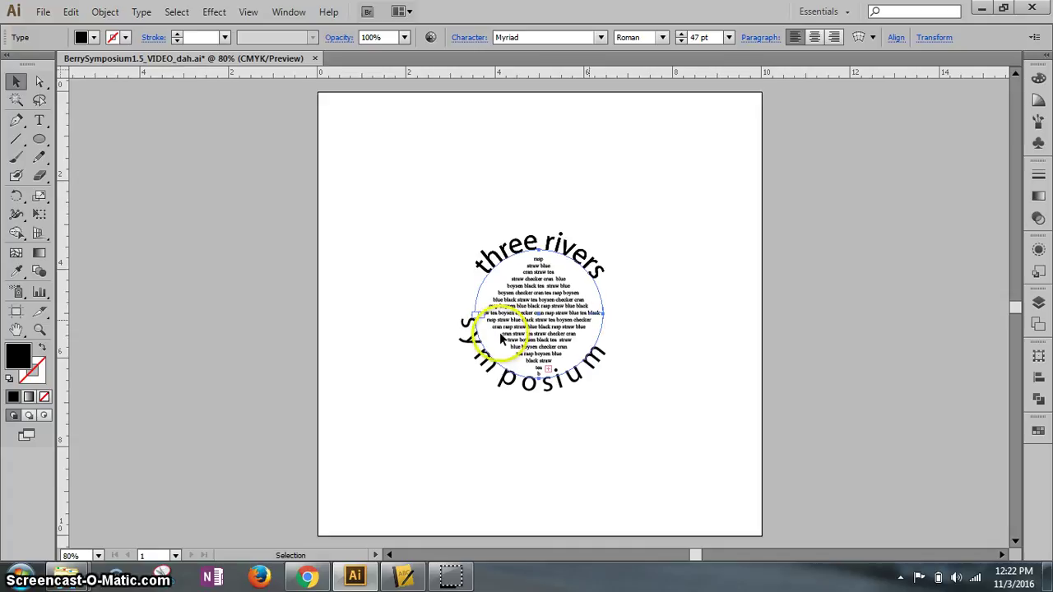
- Place the insertion point between 's' and 'y' and open the Character panel
{"action": "left_click_drag", "start_coordinate": [499, 332], "coordinate": [464, 330]}
{"action": "double_click", "coordinate": [466, 333]}
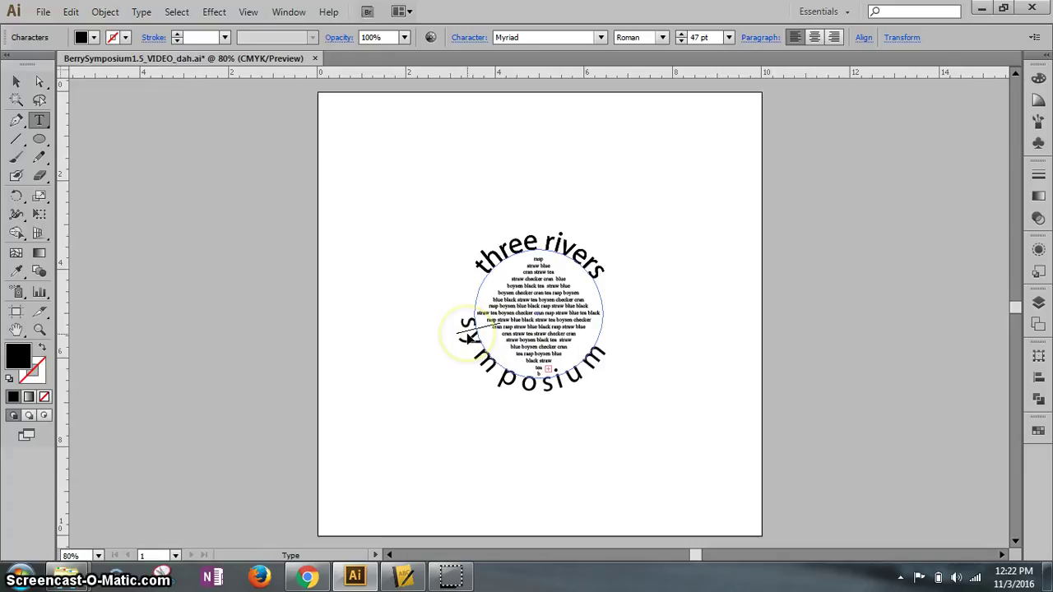
{"action": "left_click", "coordinate": [249, 12]}
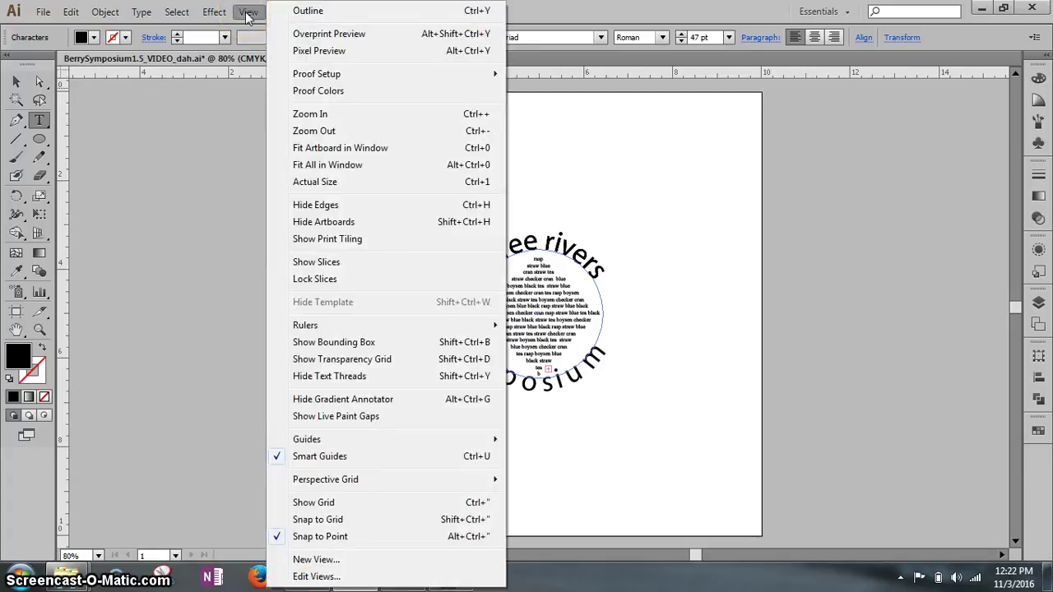
{"action": "left_click", "coordinate": [248, 12]}
{"action": "left_click_drag", "start_coordinate": [249, 12], "coordinate": [365, 21]}
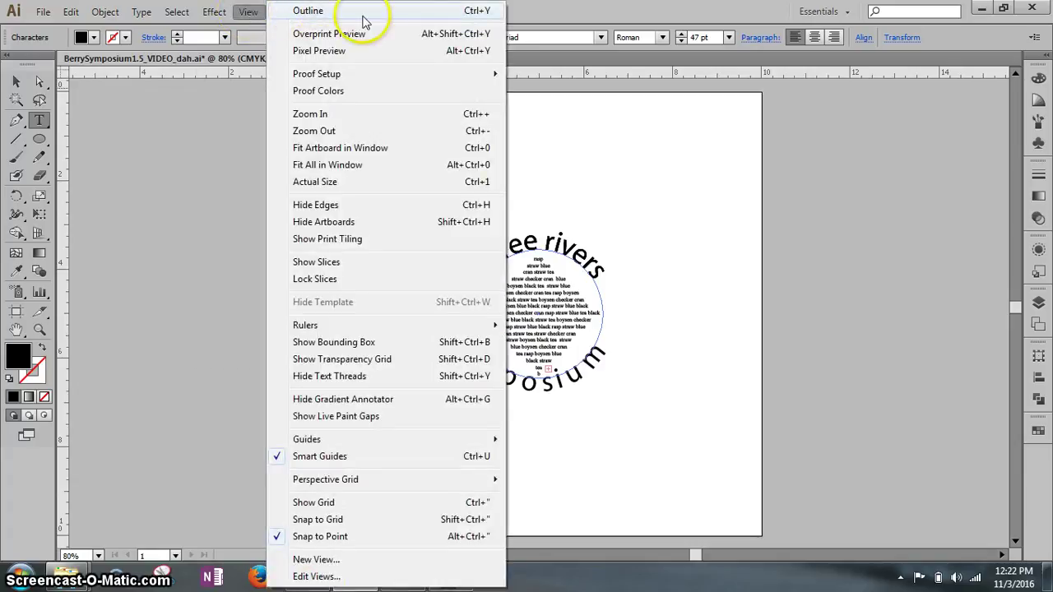
{"action": "mouse_move", "coordinate": [288, 12]}
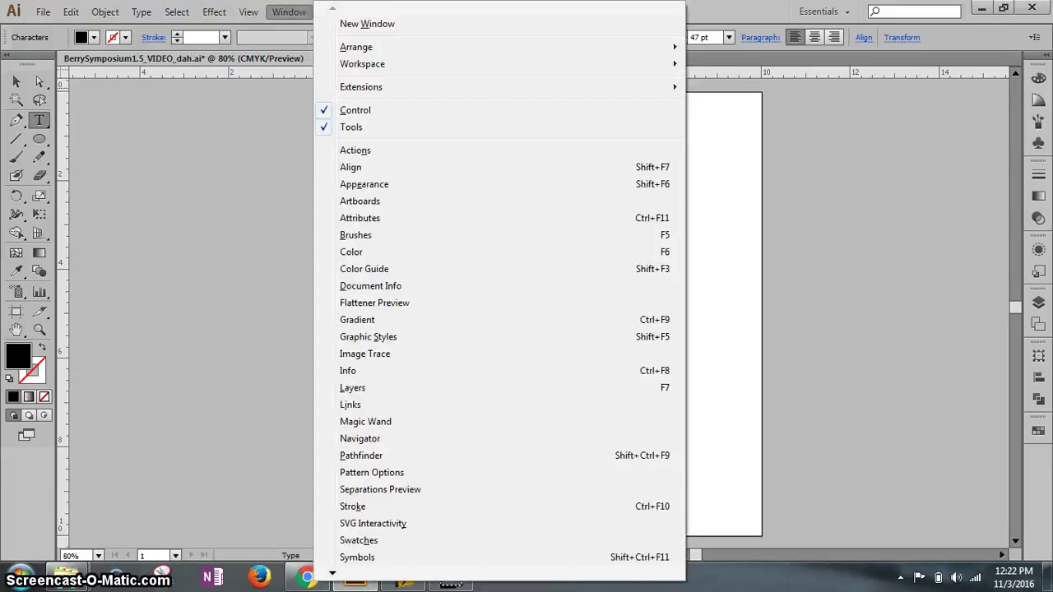
{"action": "mouse_move", "coordinate": [453, 261]}
{"action": "left_mouse_down"}
{"action": "mouse_move", "coordinate": [377, 541]}
{"action": "mouse_move", "coordinate": [341, 571]}
{"action": "mouse_move", "coordinate": [381, 475]}
{"action": "mouse_move", "coordinate": [370, 488]}
{"action": "mouse_move", "coordinate": [227, 404]}
{"action": "mouse_move", "coordinate": [211, 376]}
{"action": "left_mouse_up"}
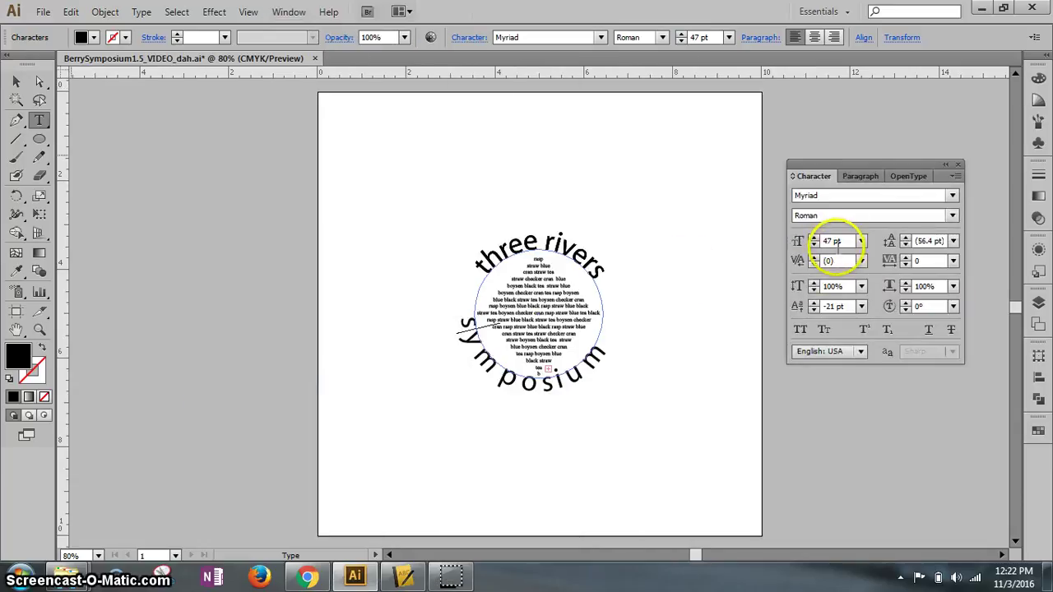
- Set the kerning between 's' and 'y' to -30
{"action": "left_click", "coordinate": [838, 260]}
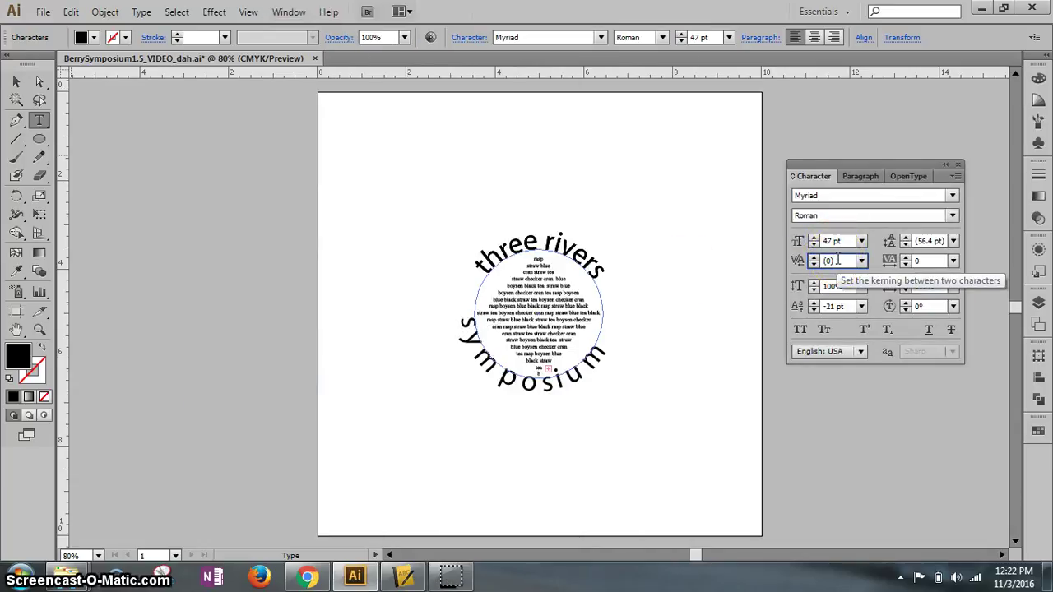
{"action": "left_click_drag", "start_coordinate": [838, 260], "coordinate": [811, 263]}
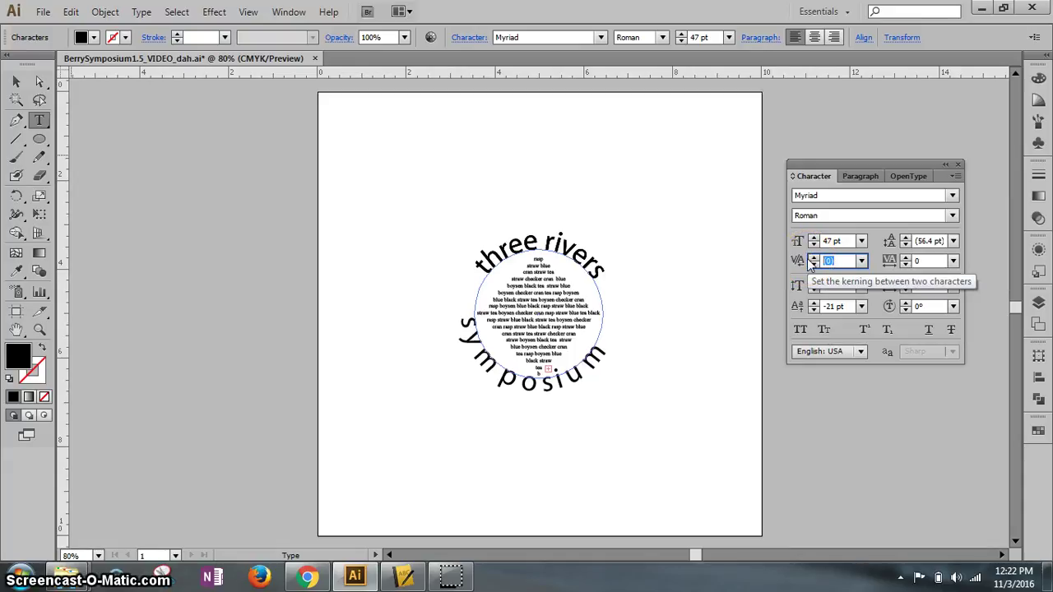
{"action": "type", "text": "-30"}
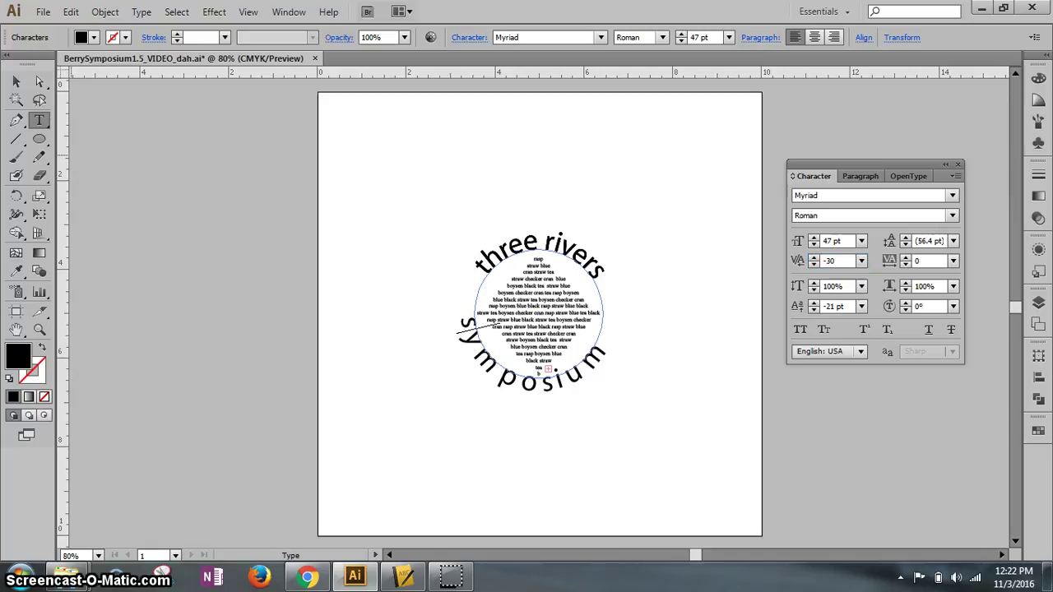
{"action": "key", "text": "Return"}
- Tighten the 's'–'y' kerning further to -90
{"action": "left_click", "coordinate": [477, 378]}
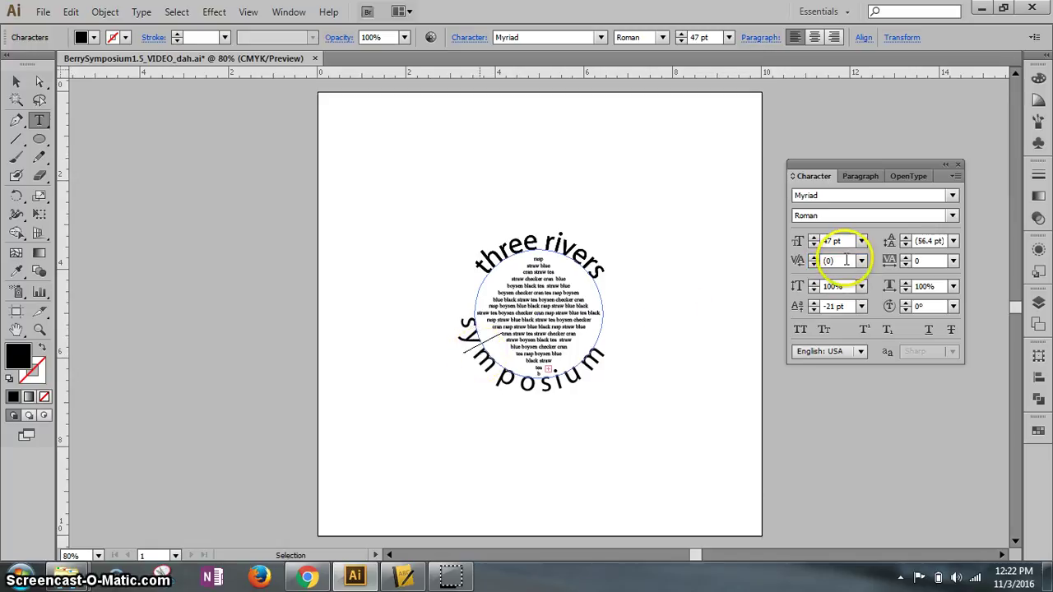
{"action": "left_click", "coordinate": [806, 261]}
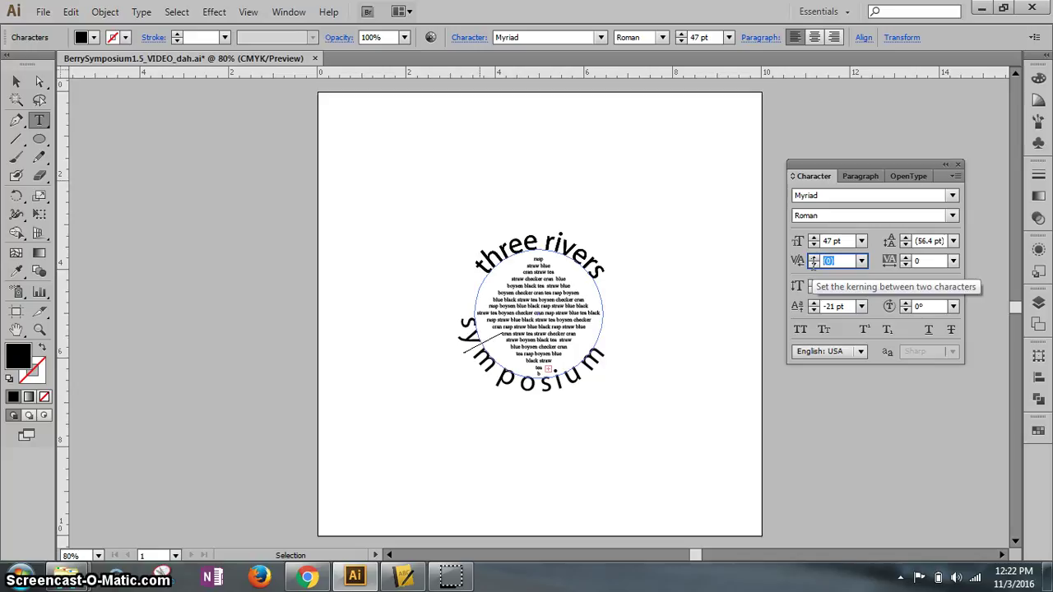
{"action": "left_click", "coordinate": [813, 265]}
{"action": "left_click", "coordinate": [814, 265]}
{"action": "left_click", "coordinate": [814, 265]}
{"action": "left_click", "coordinate": [813, 265]}
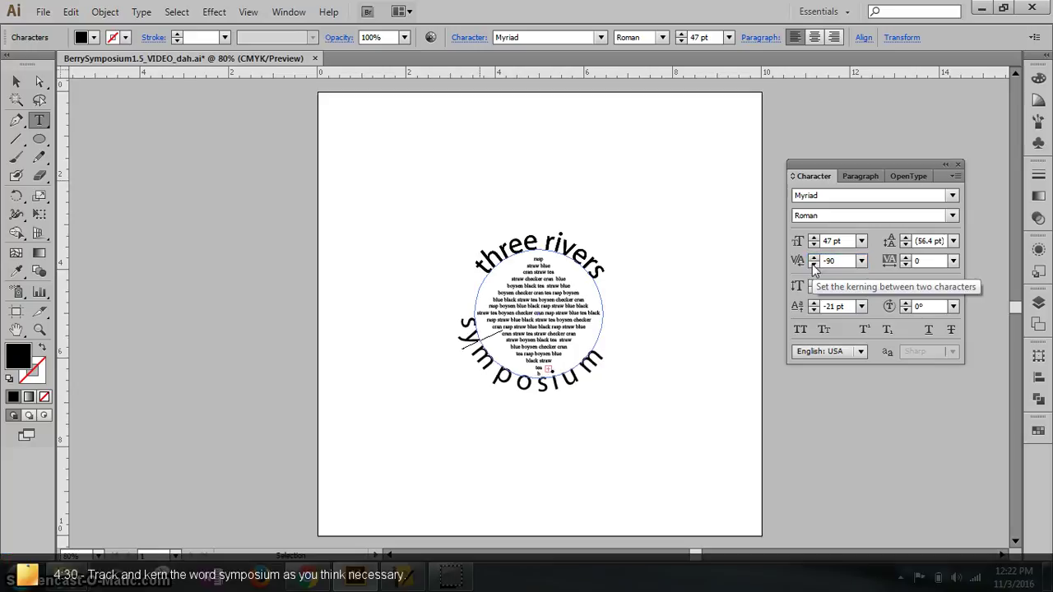